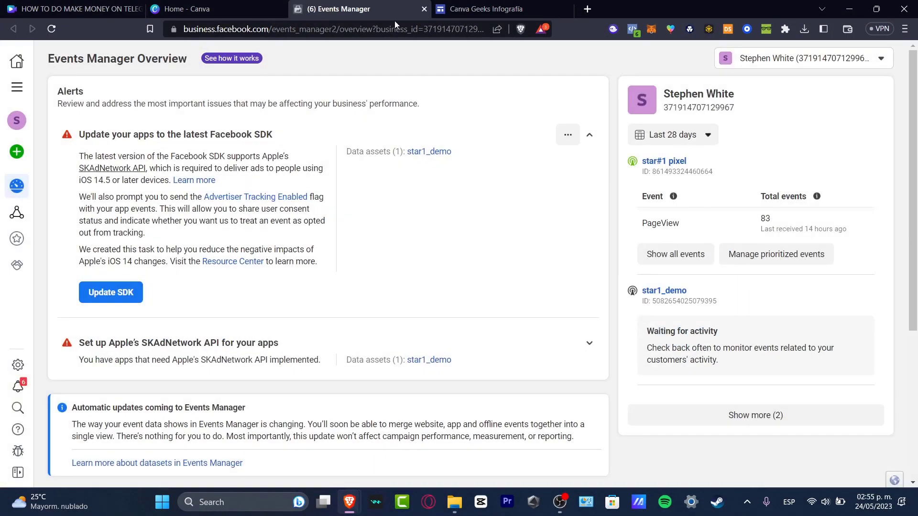
Look over the Canva Geeks Infografía site editor, then check the Events Manager business assets list
click(437, 4)
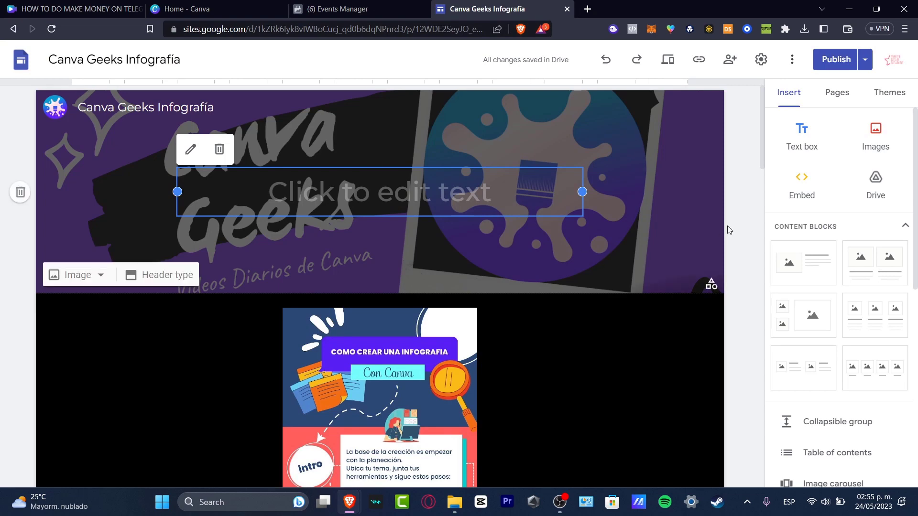
click(395, 6)
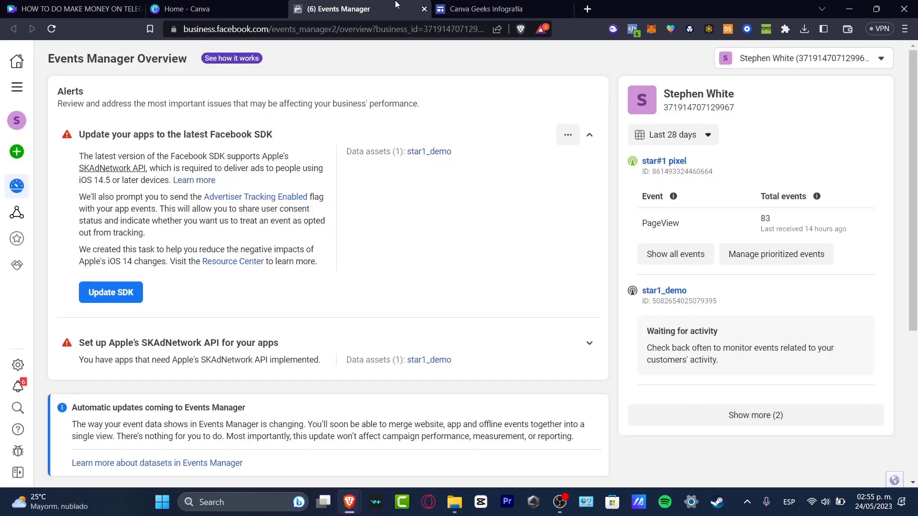
click(487, 5)
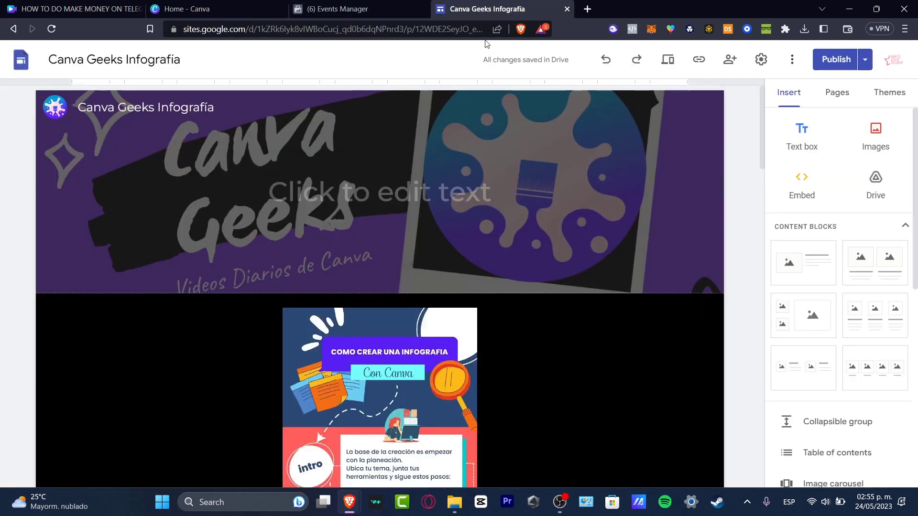
scroll(538, 231, down, 15)
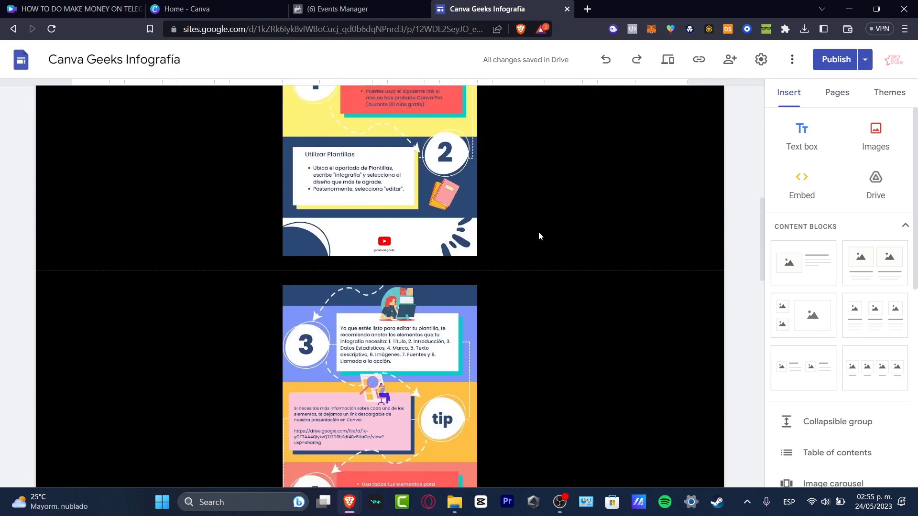
scroll(538, 232, down, 5)
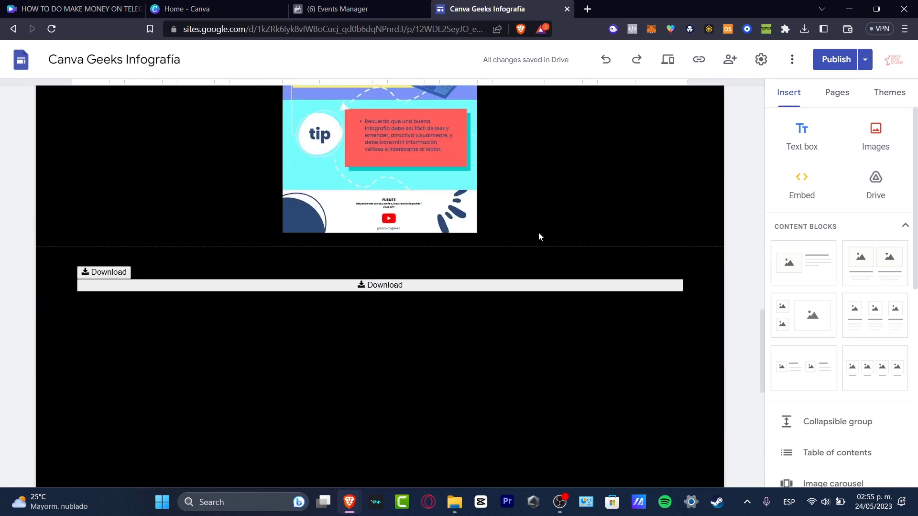
scroll(538, 233, up, 20)
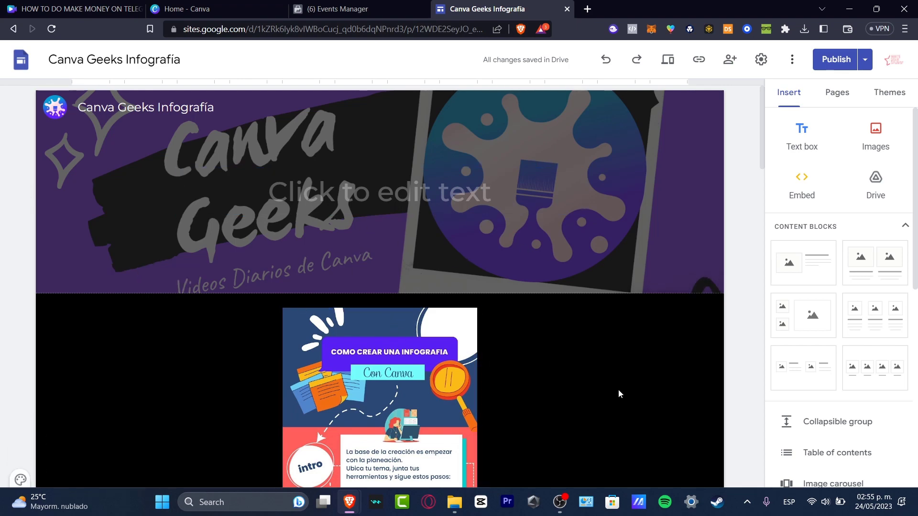
scroll(482, 374, down, 1)
scroll(482, 374, down, 10)
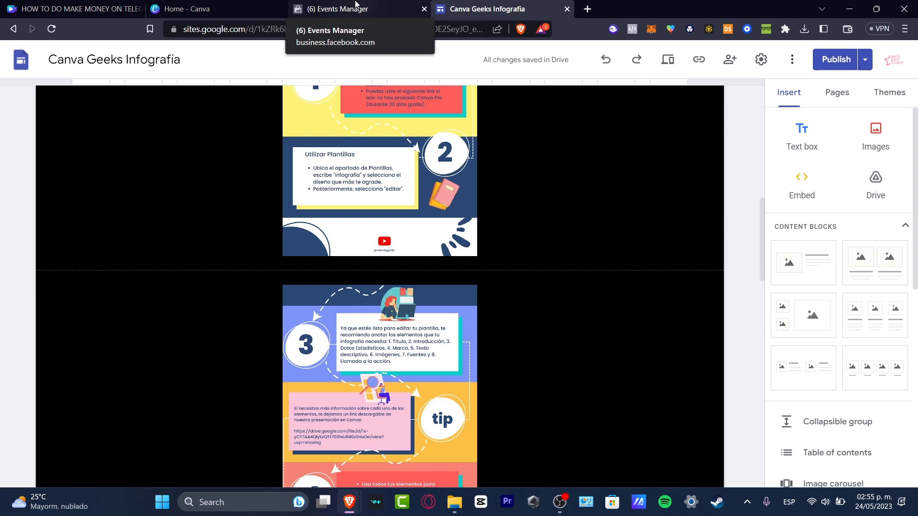
click(355, 6)
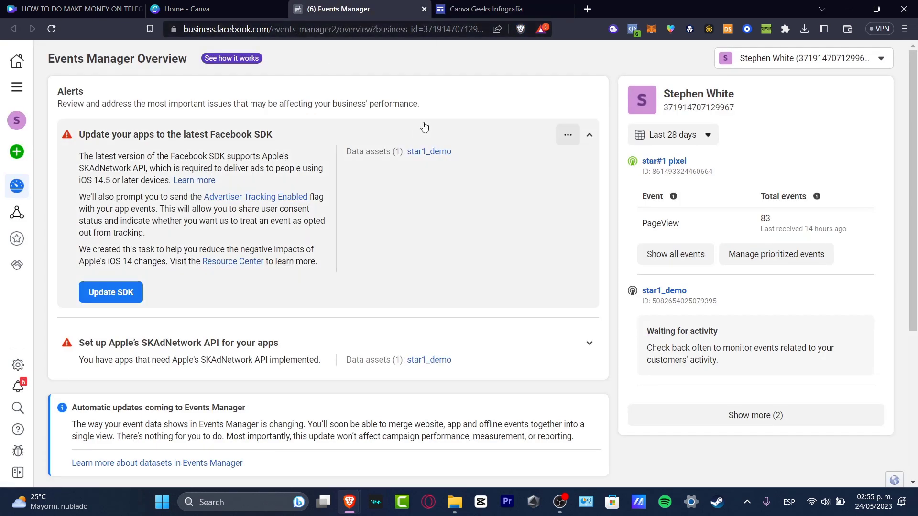
click(756, 58)
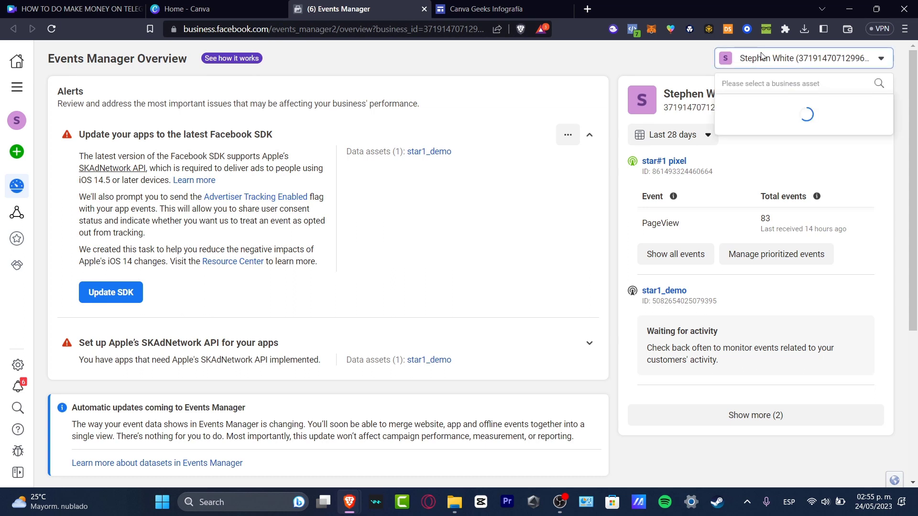
click(633, 71)
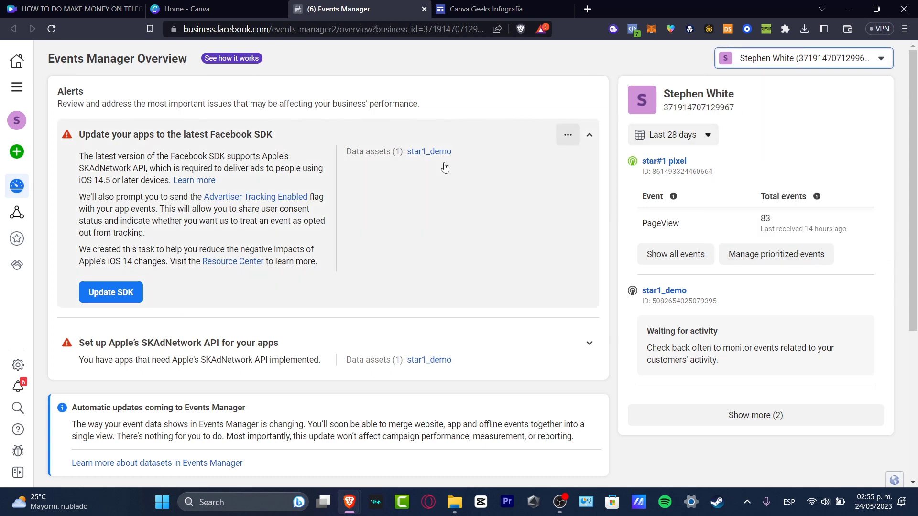
Connect a website data source and create a web pixel named CanvaGeeks
mouse_move(21, 156)
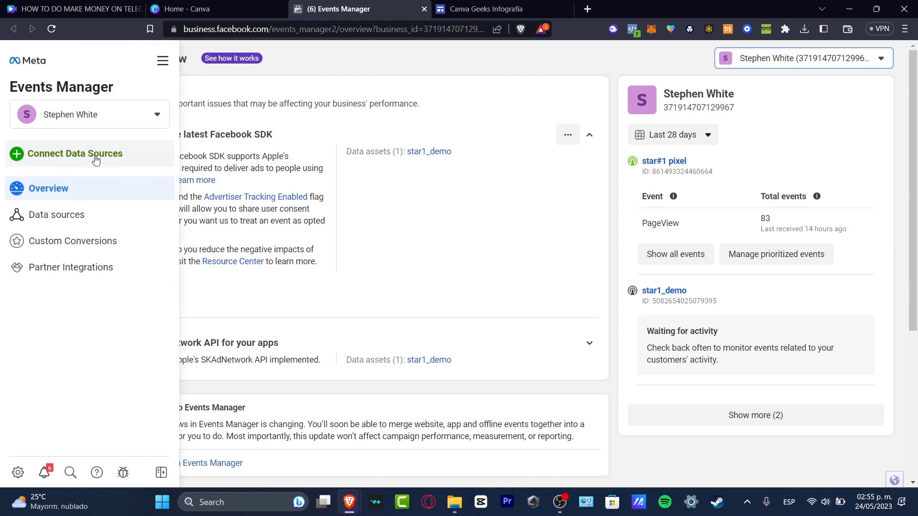
click(119, 153)
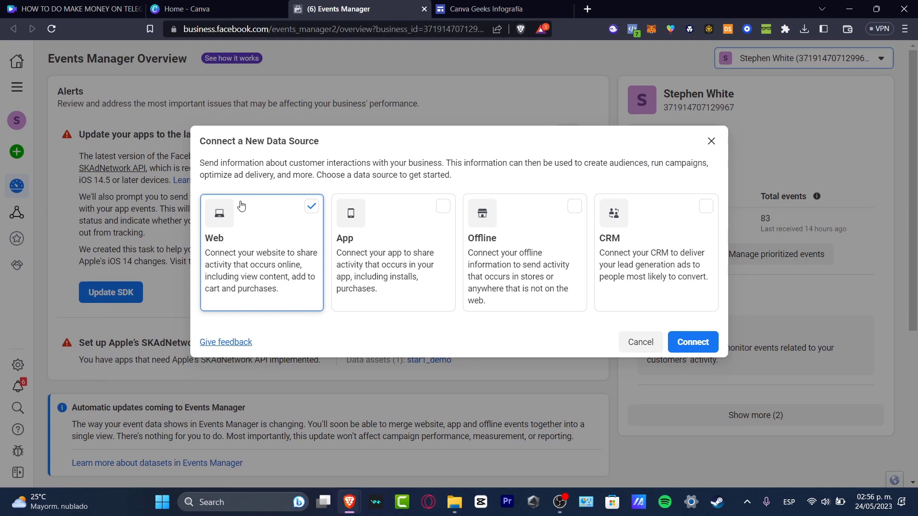
click(693, 342)
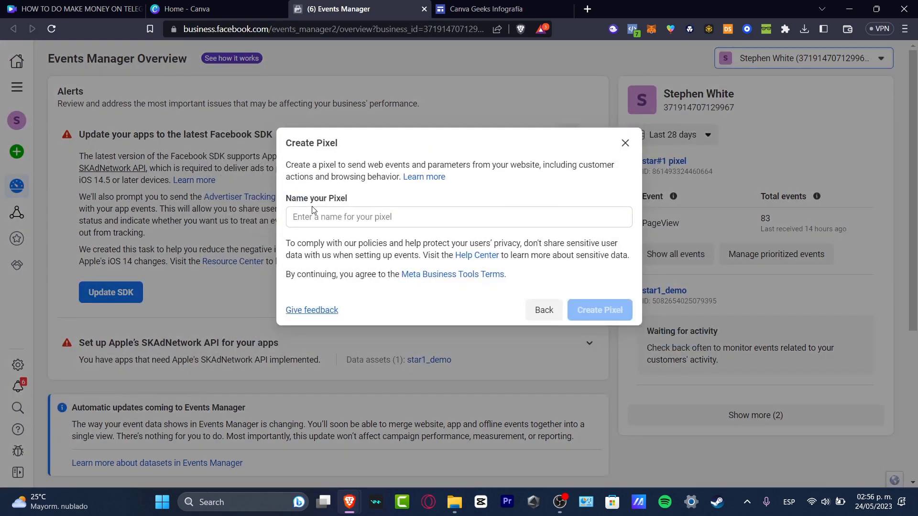
drag(296, 198, 348, 201)
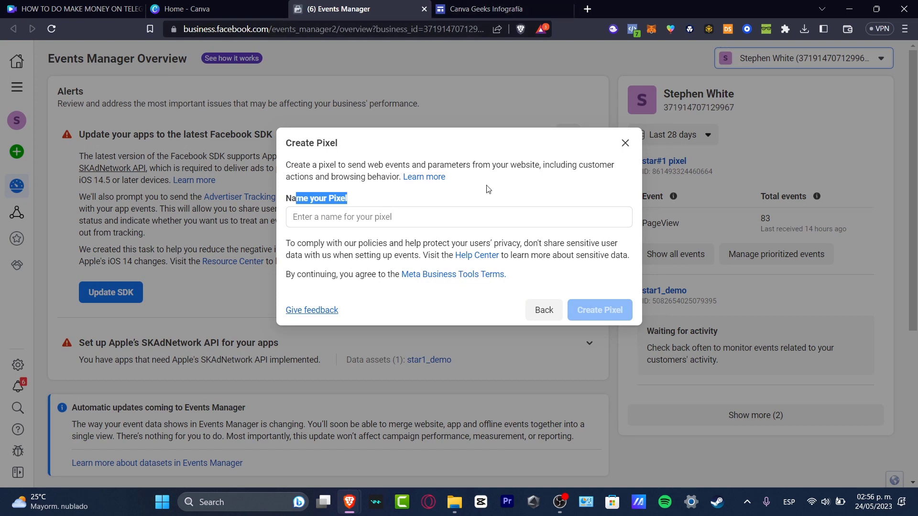
click(486, 216)
text(CanvaGeeks)
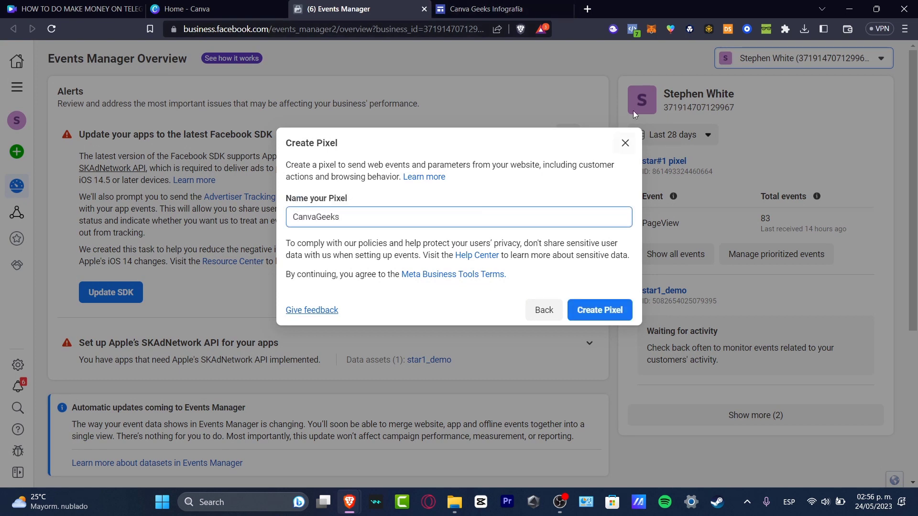
click(595, 311)
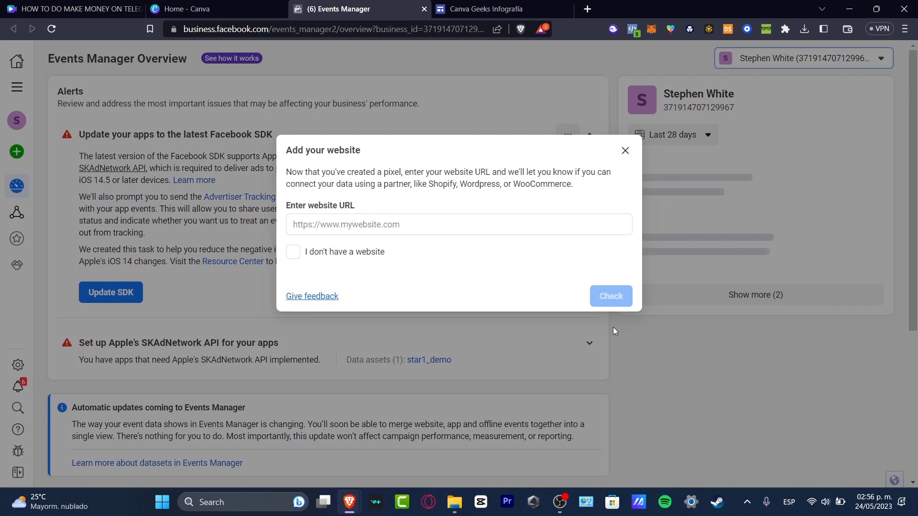
drag(315, 206, 356, 206)
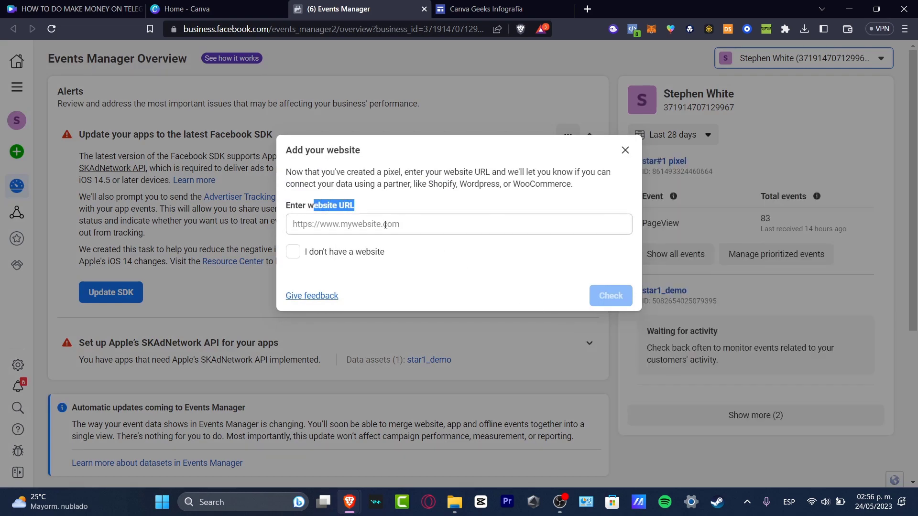
click(483, 9)
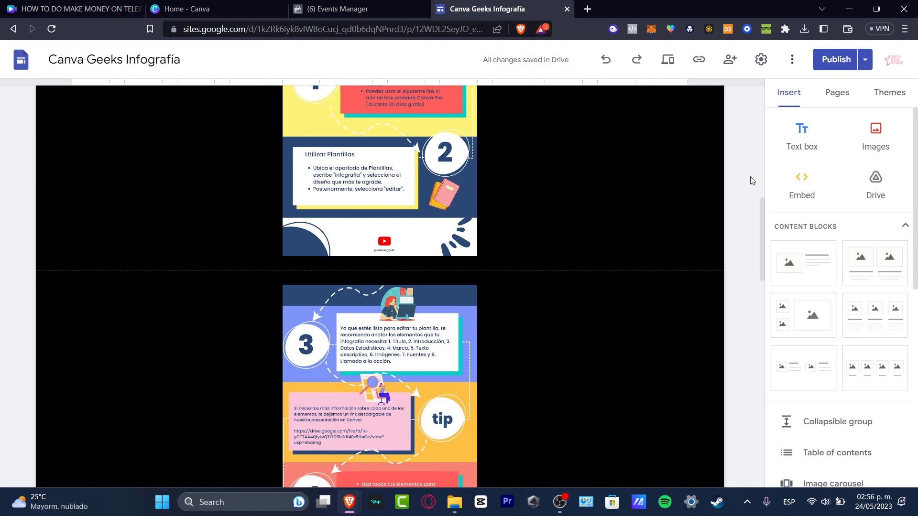
Copy the published Canva Geeks Infografía site's link from Google Sites
click(838, 61)
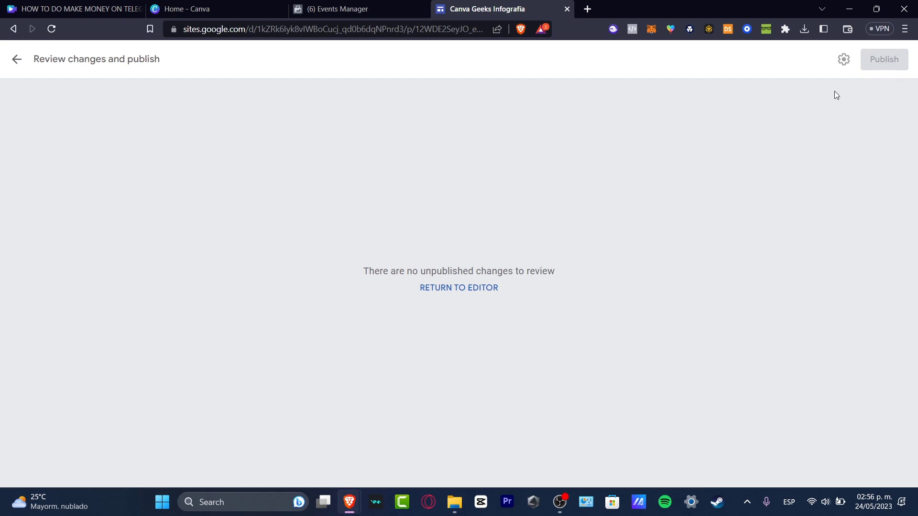
click(17, 57)
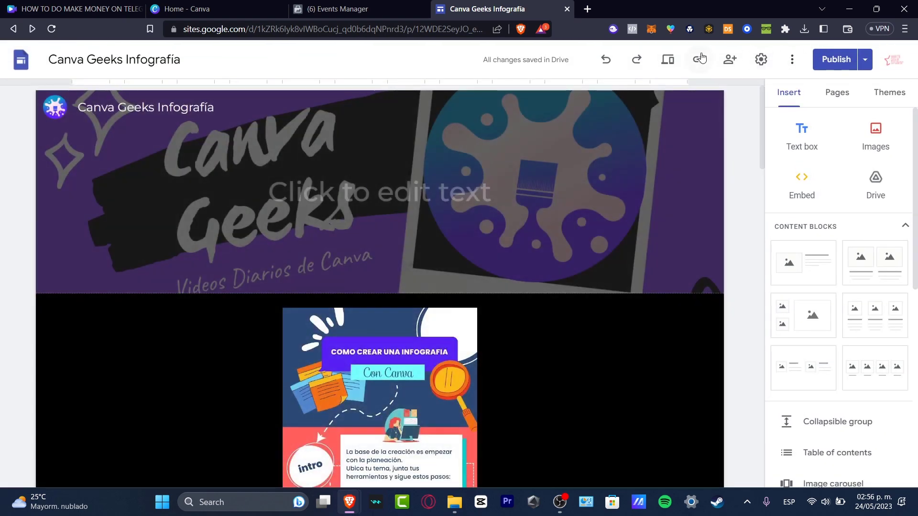
click(699, 58)
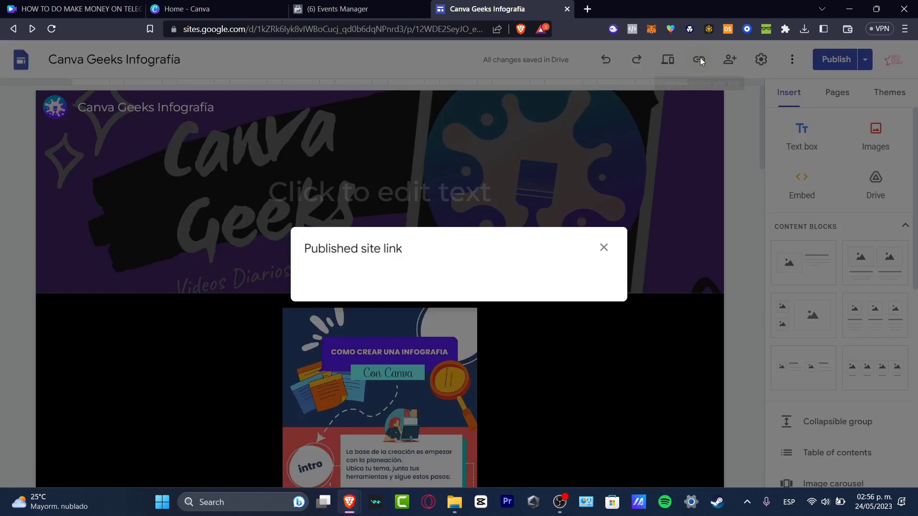
click(594, 271)
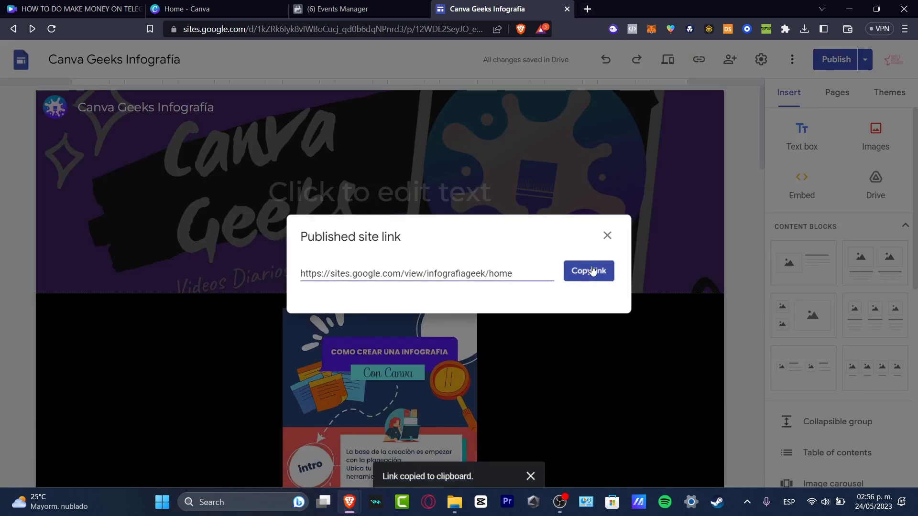
Load the live site in a new tab and paste its address into Events Manager's website URL field
click(589, 9)
key(ctrl+v)
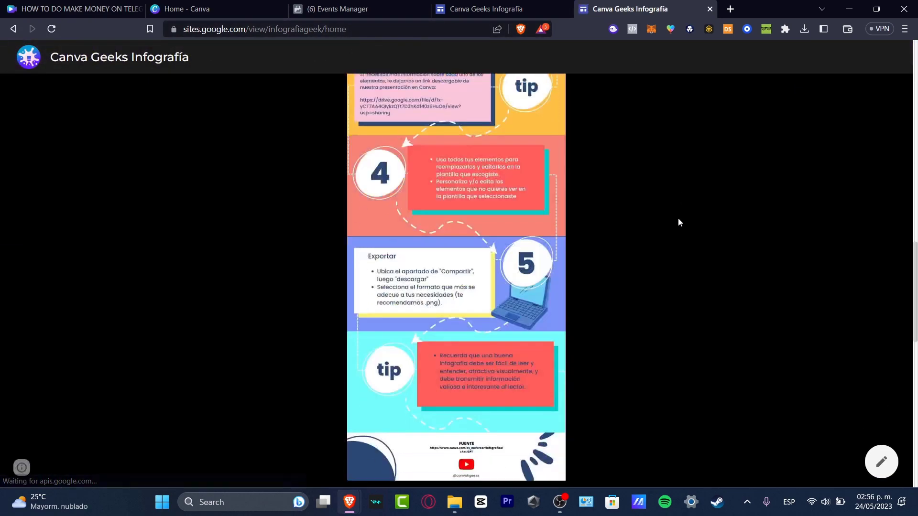
scroll(677, 218, up, 10)
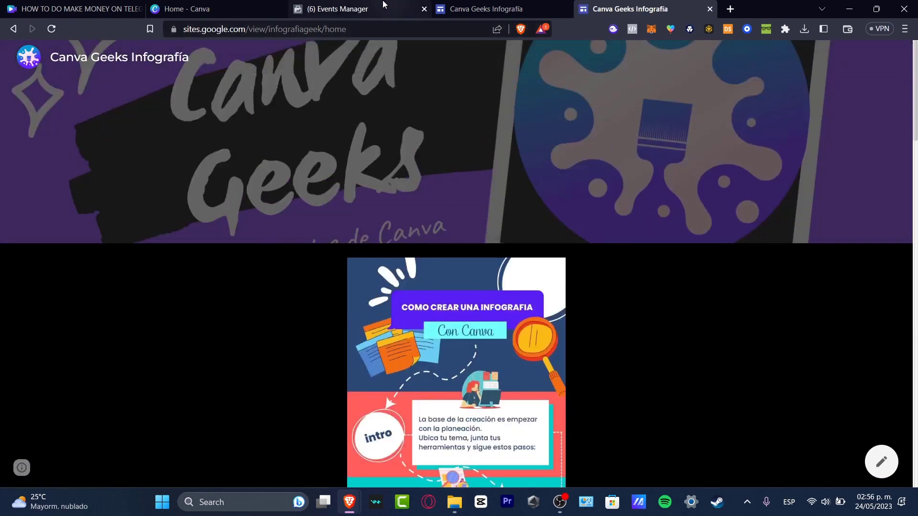
click(406, 9)
key(ctrl+v)
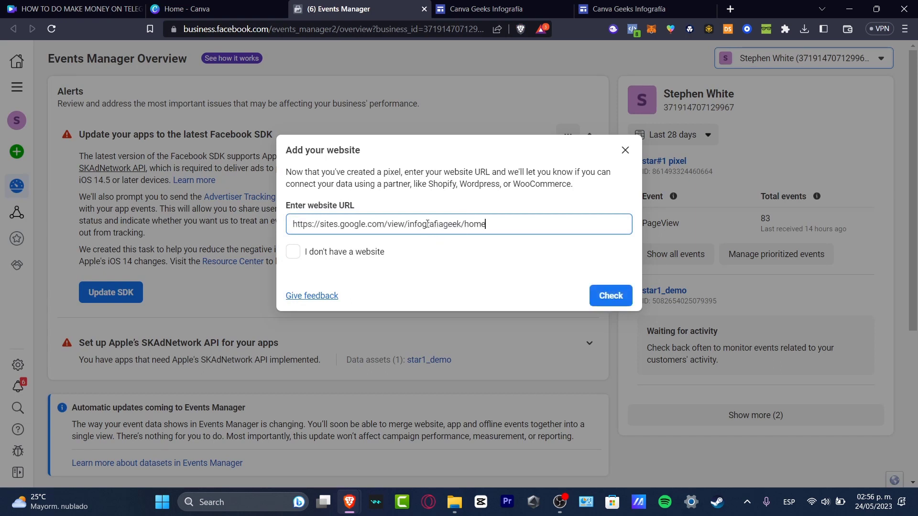
Validate the sites.google.com/view/infografiageek/home address and advance to choosing the connection method
click(604, 296)
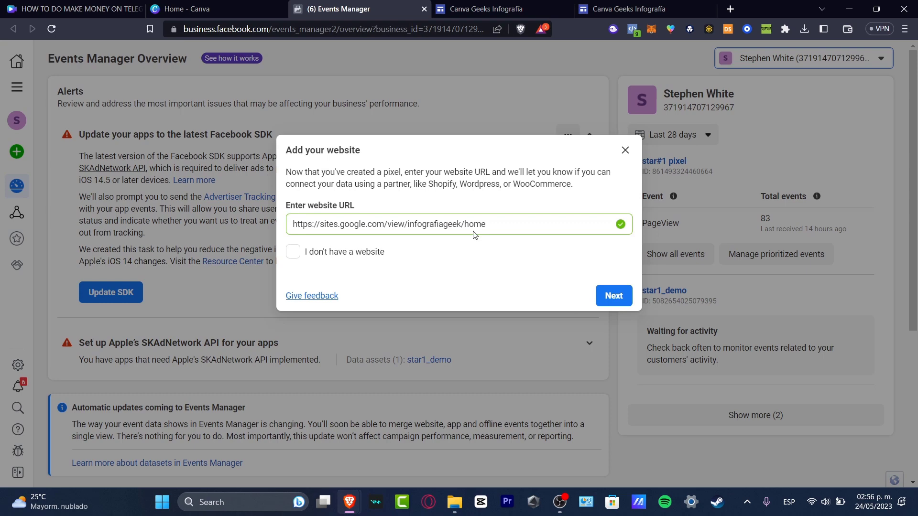
click(606, 294)
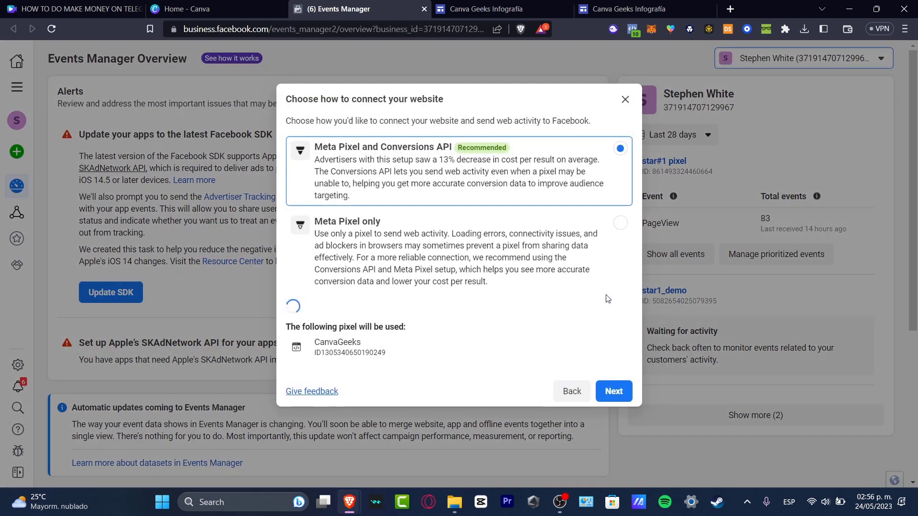
drag(328, 73, 454, 75)
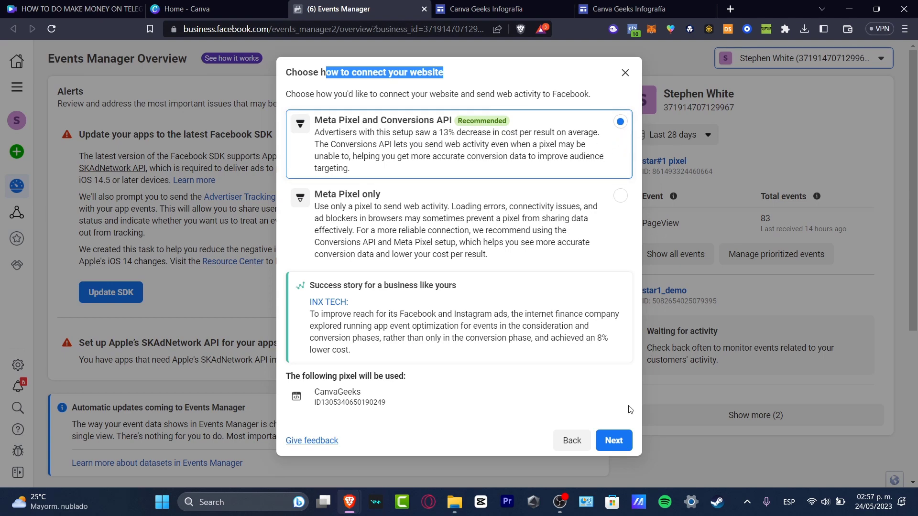
Keep Meta Pixel and Conversions API, choosing manual Conversions API setup
click(614, 440)
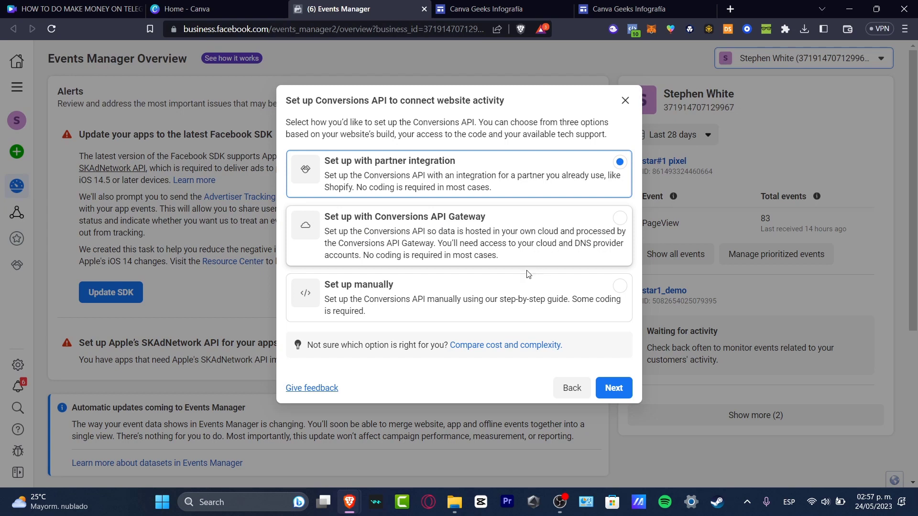
click(432, 298)
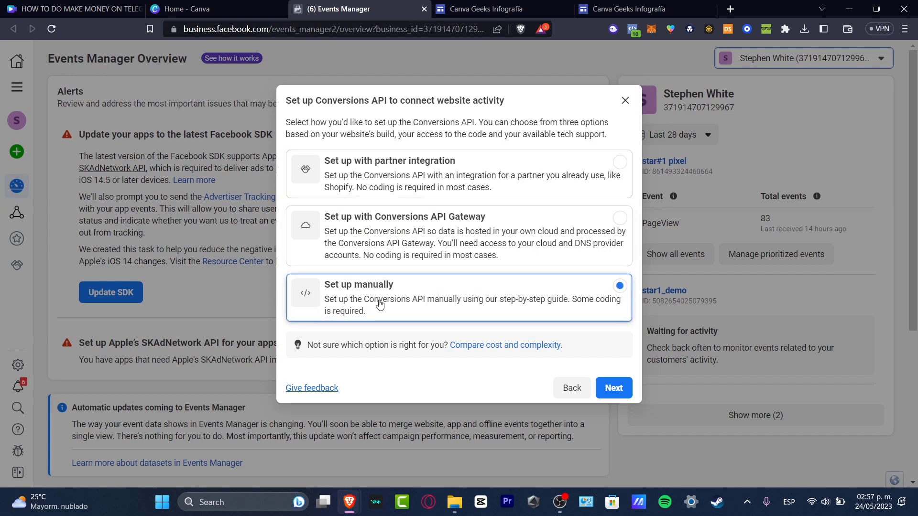
click(616, 388)
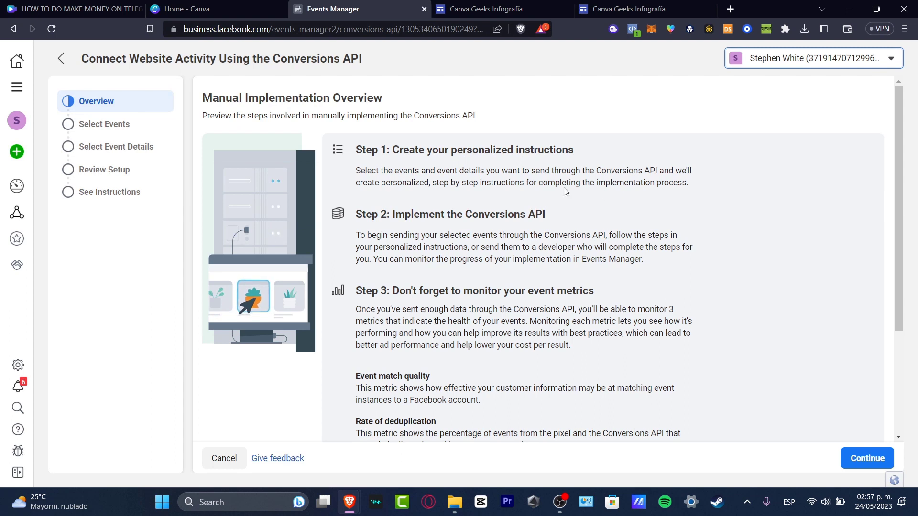
click(882, 458)
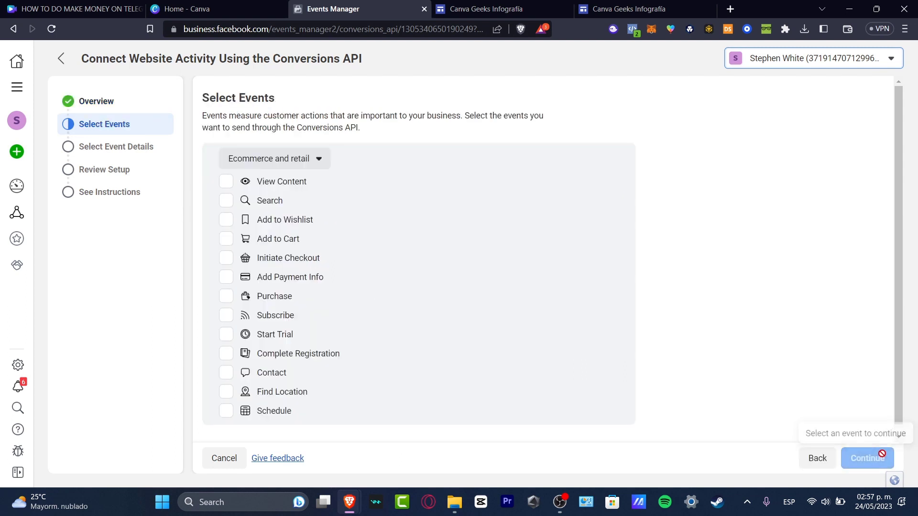
Select only the View Content event, accept default parameters and the review to reach instructions
drag(207, 93, 267, 98)
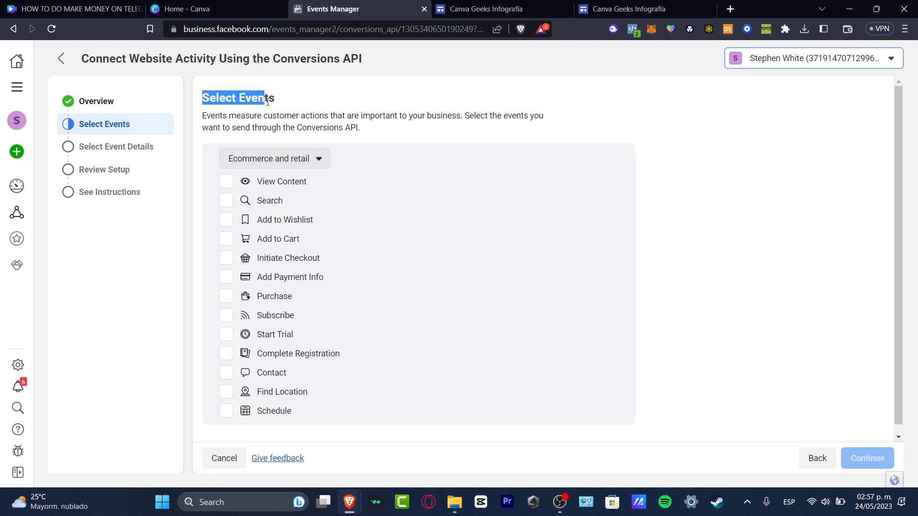
click(228, 182)
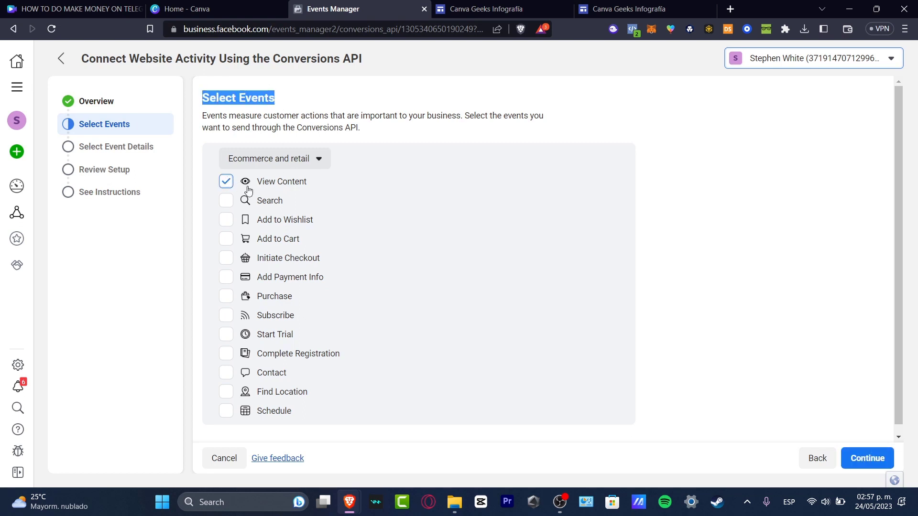
click(849, 453)
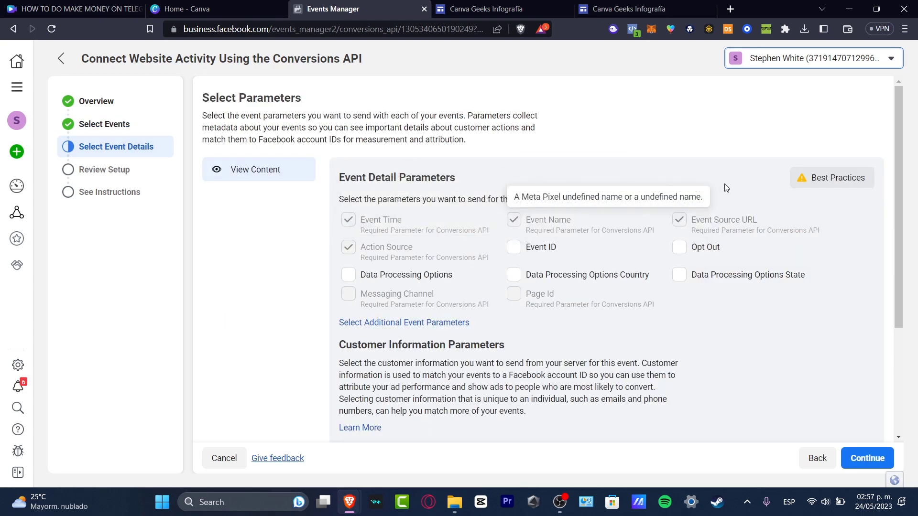
scroll(692, 211, down, 3)
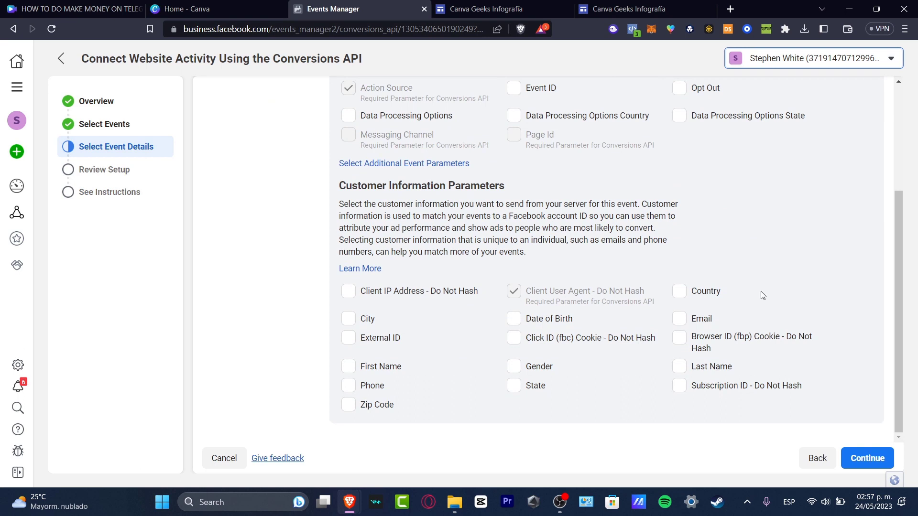
click(867, 456)
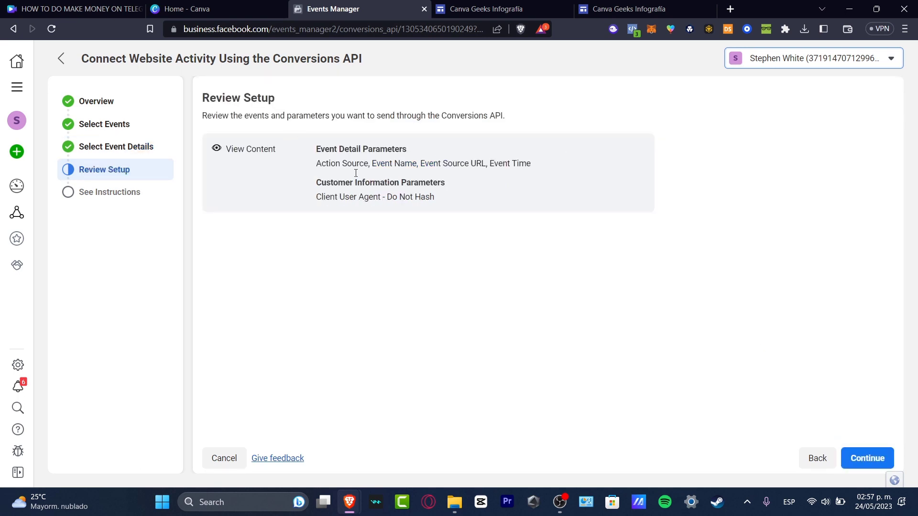
click(874, 458)
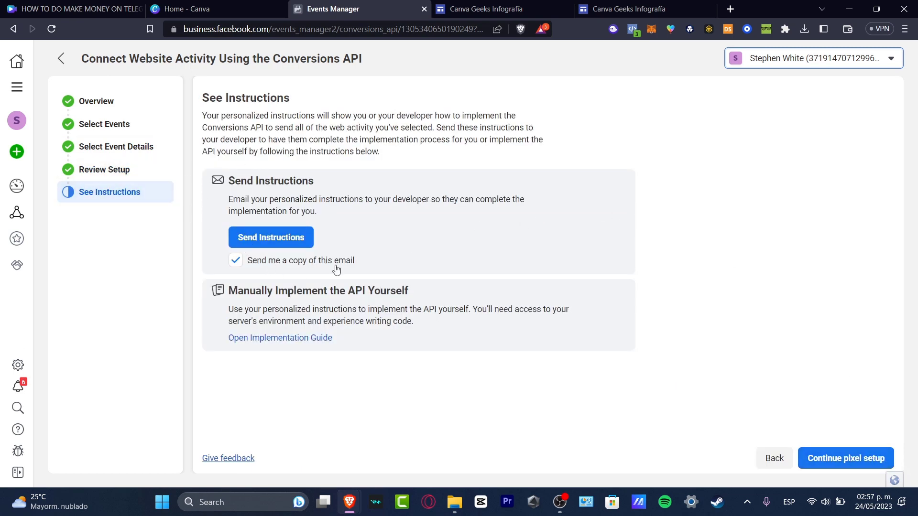
drag(325, 291, 423, 303)
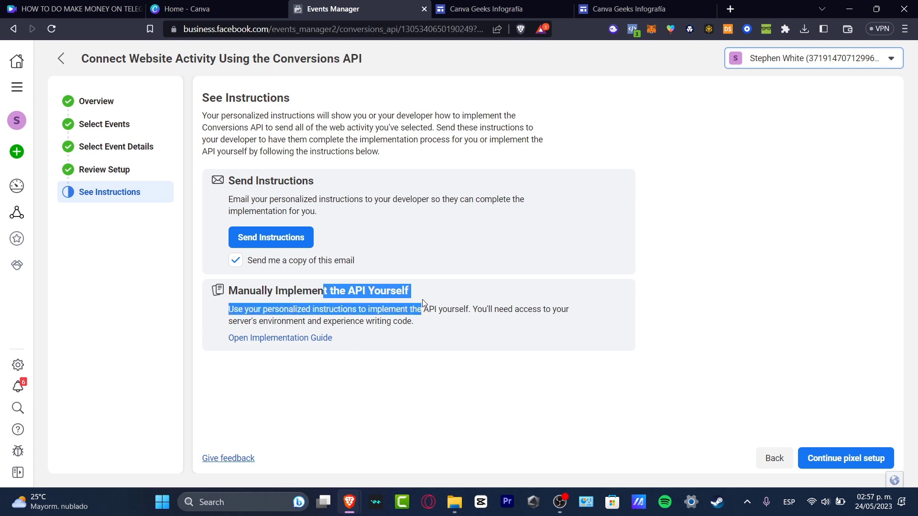
click(448, 298)
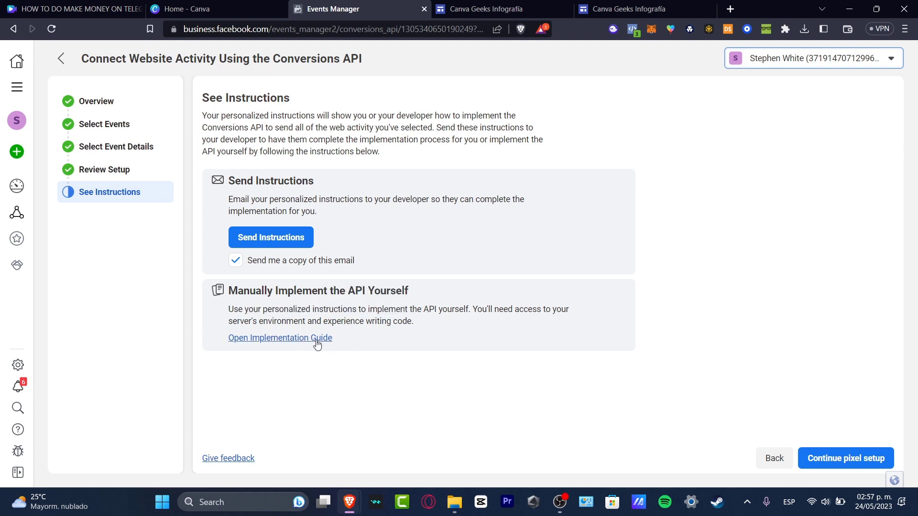
Choose manual pixel installation and copy the CanvaGeeks pixel base code
click(871, 458)
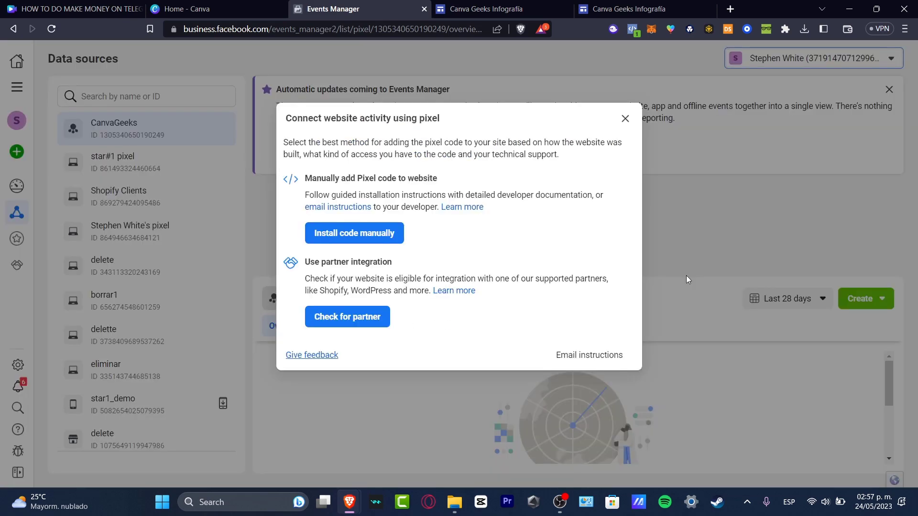
click(365, 237)
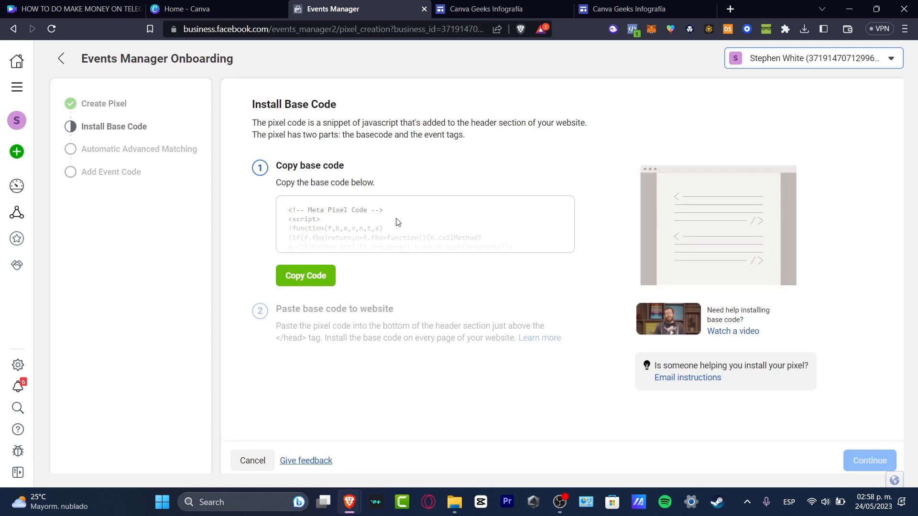
click(304, 275)
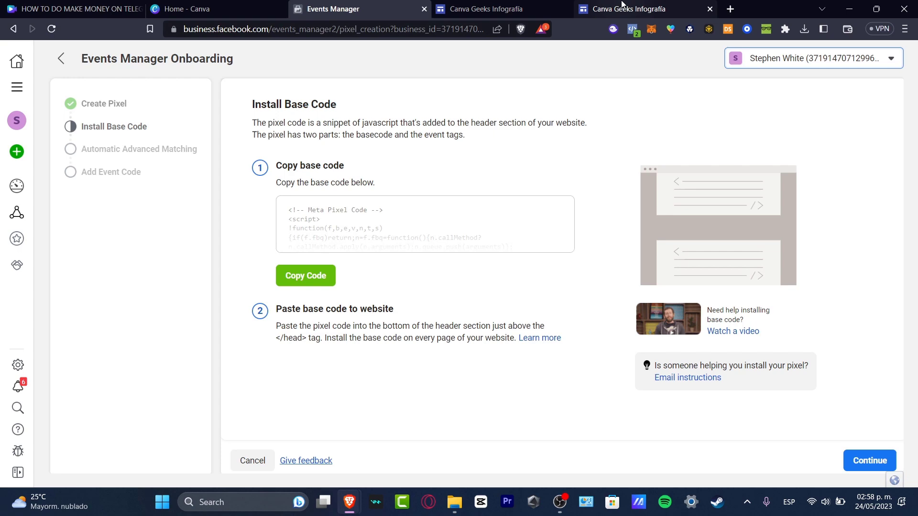
click(667, 9)
Paste the Meta Pixel base code into an Embed code block and insert it on the page
click(510, 5)
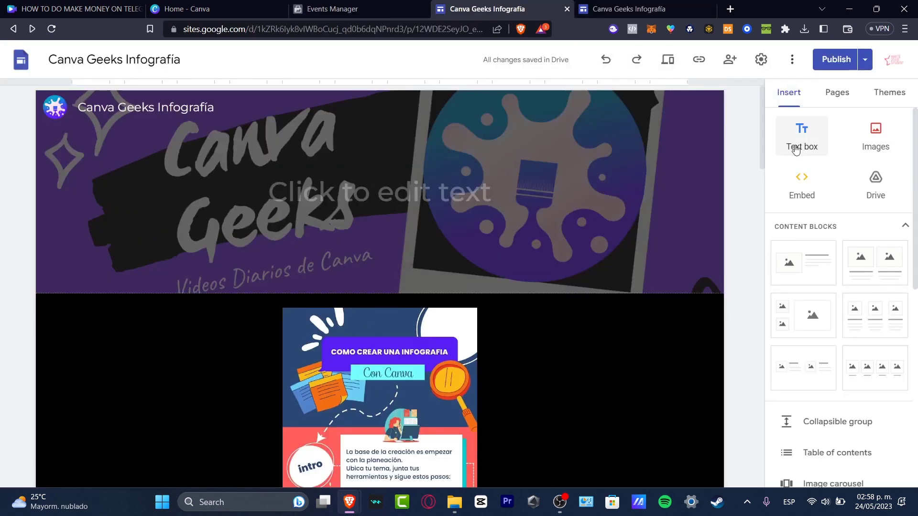
click(806, 189)
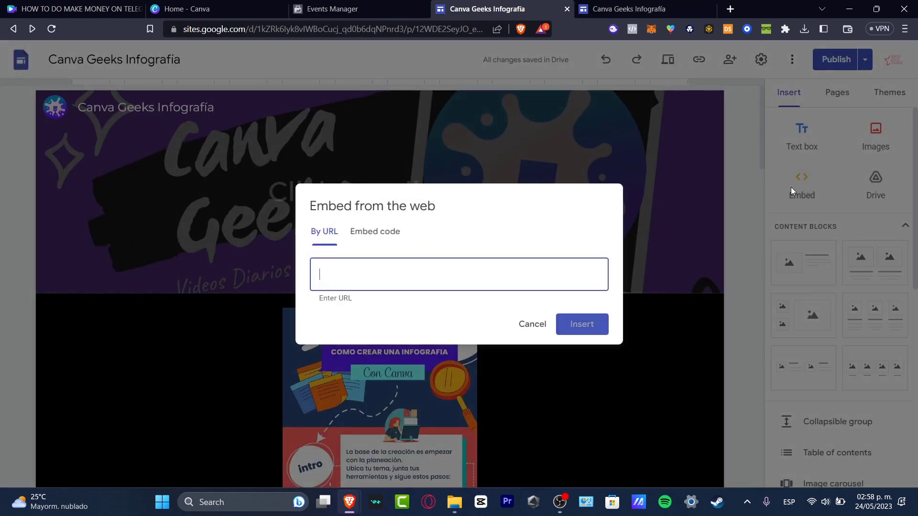
click(382, 231)
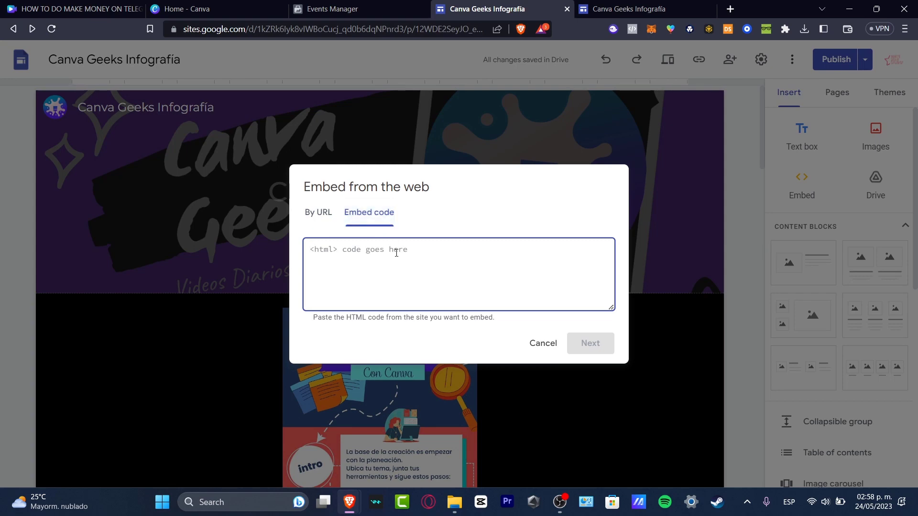
key(ctrl+v)
scroll(485, 287, up, 5)
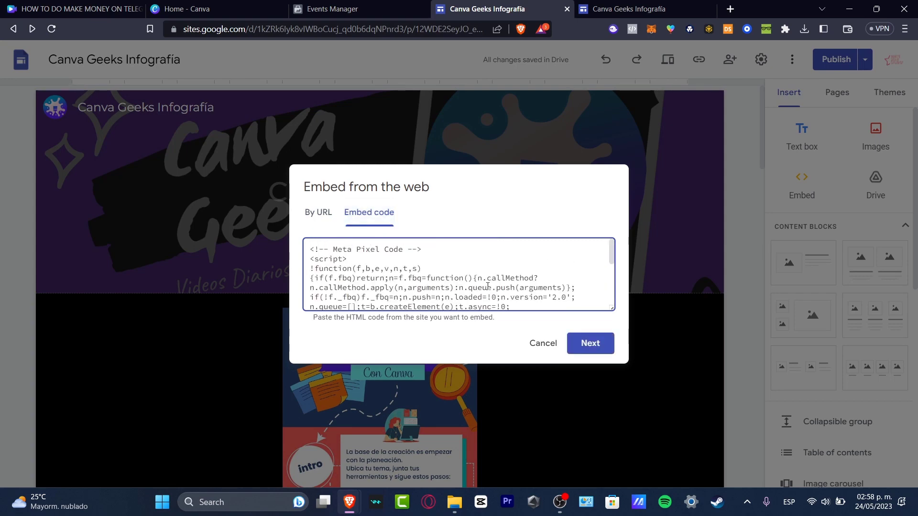
scroll(484, 286, down, 5)
click(598, 343)
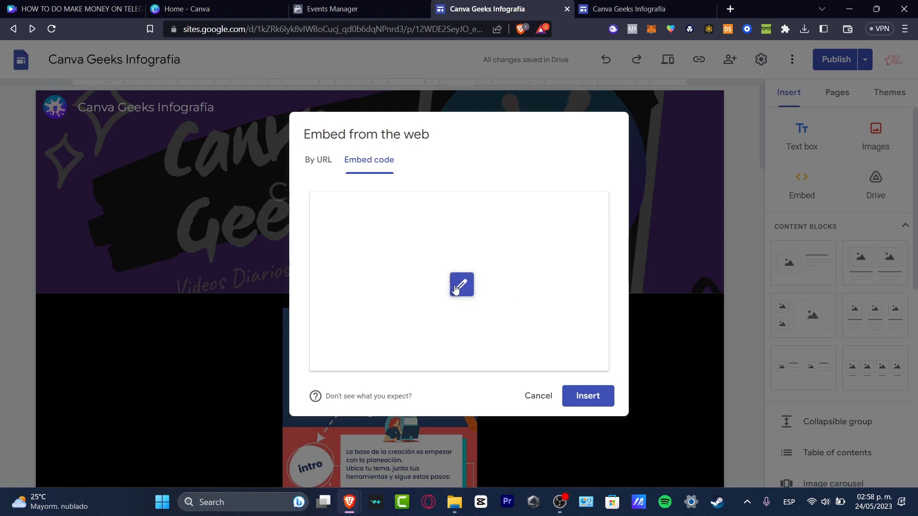
click(595, 399)
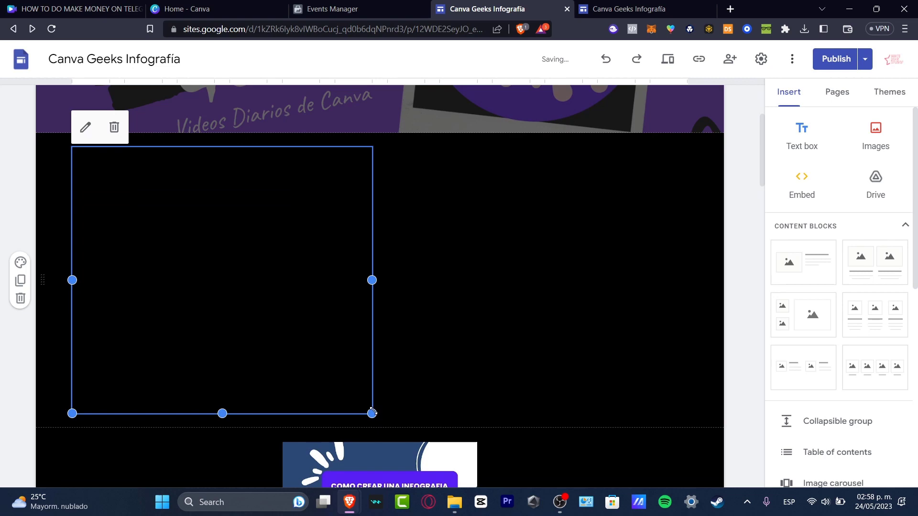
Shrink the pixel embed, move it into the header banner, and publish the site
drag(372, 412, 174, 205)
drag(116, 180, 627, 210)
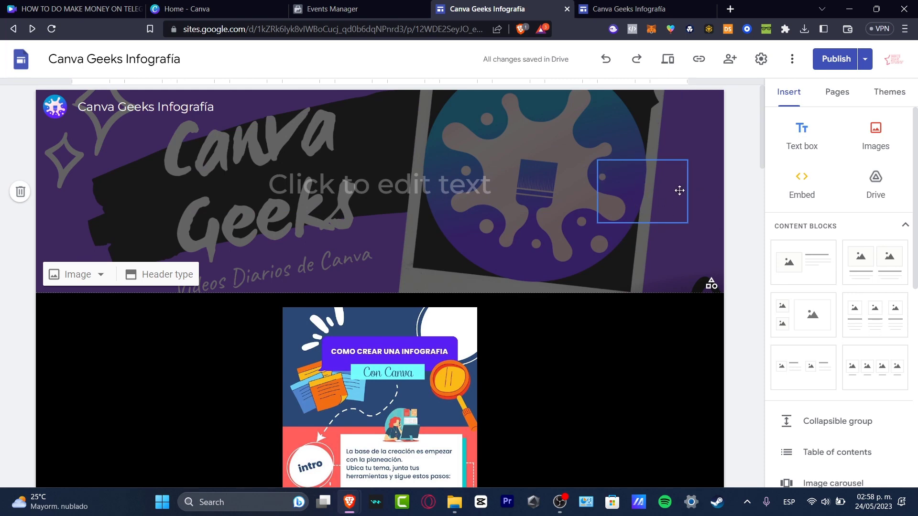
click(834, 65)
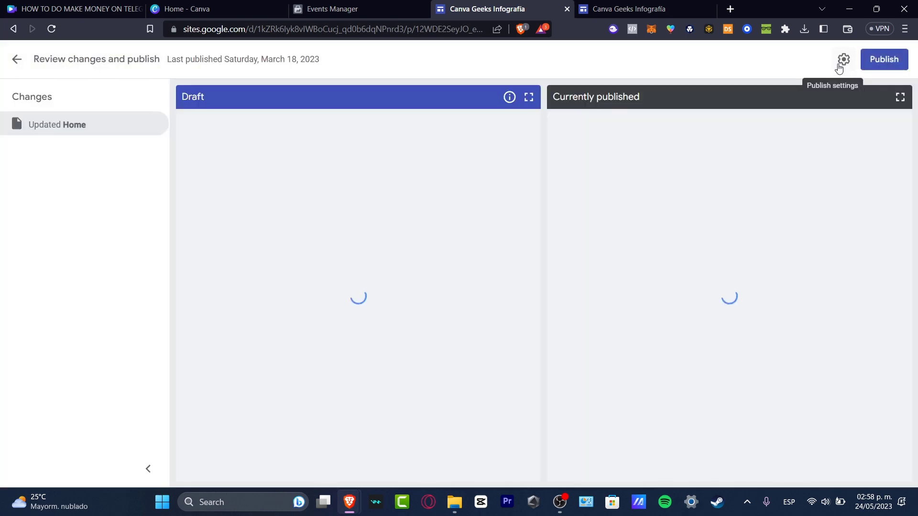
click(894, 60)
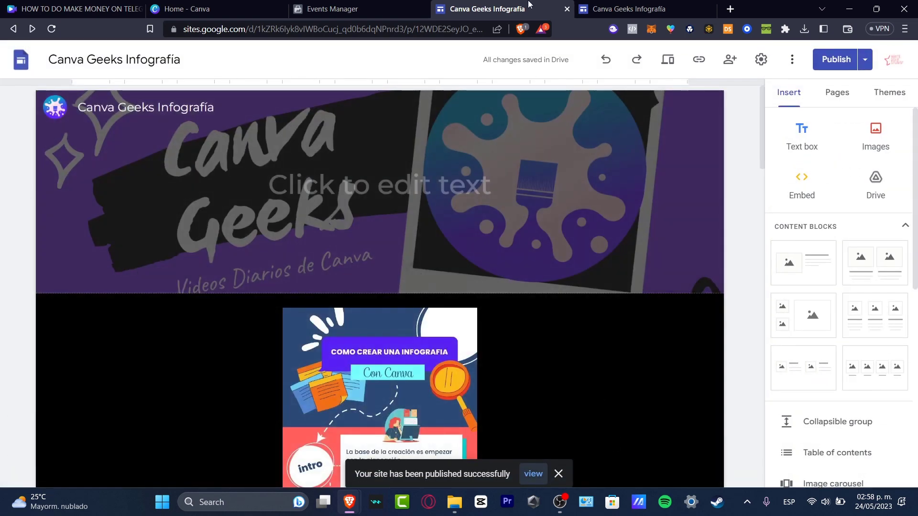
Skip past base code and automatic advanced matching to the CanvaGeeks pixel overview, dismissing web events setup
click(348, 5)
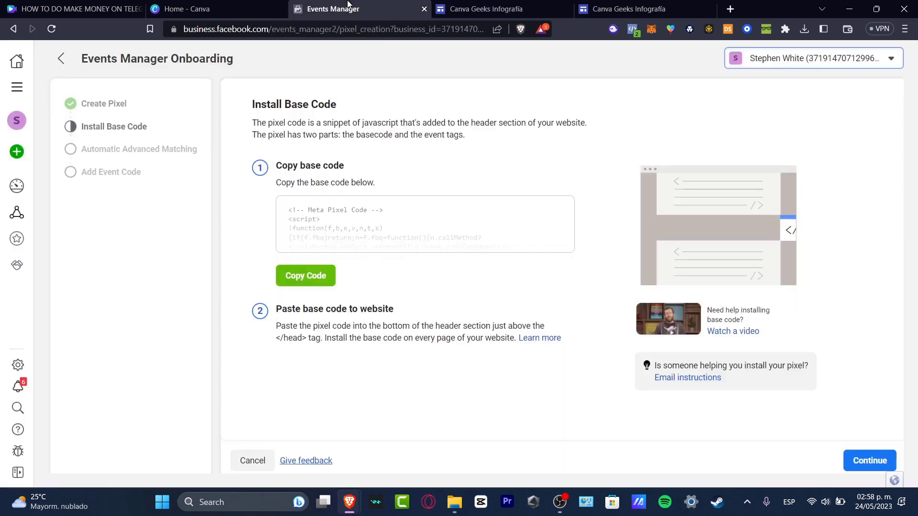
click(864, 463)
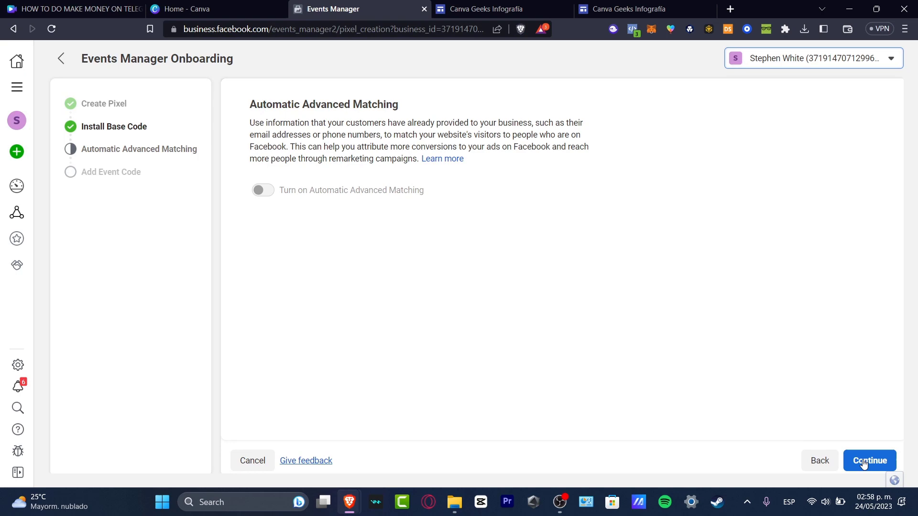
click(873, 466)
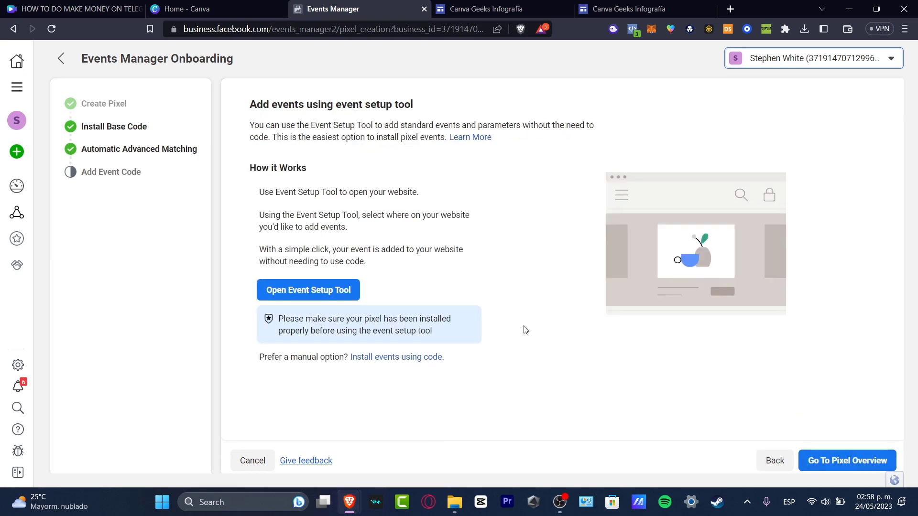
click(844, 461)
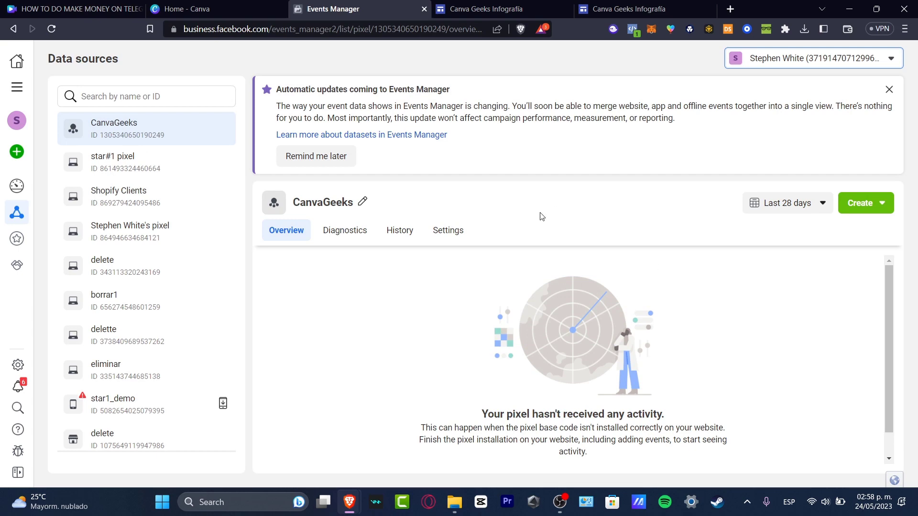
scroll(526, 339, down, 1)
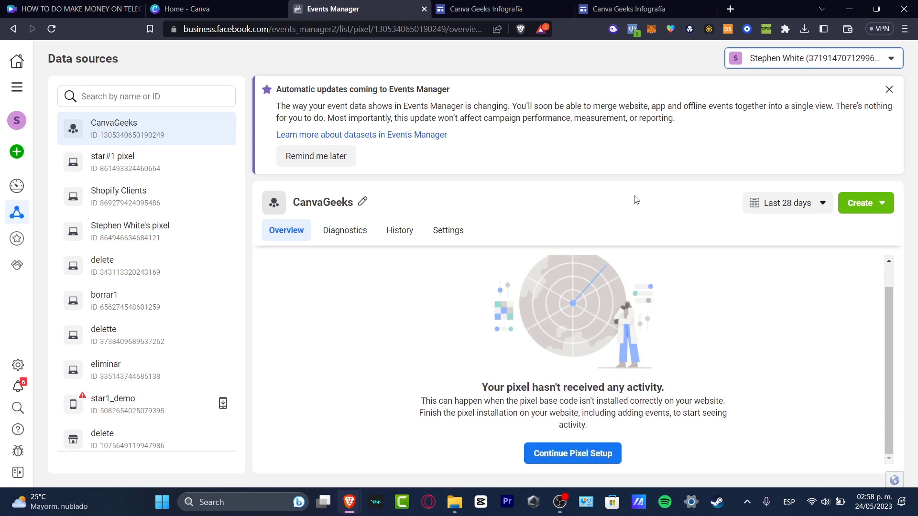
click(592, 459)
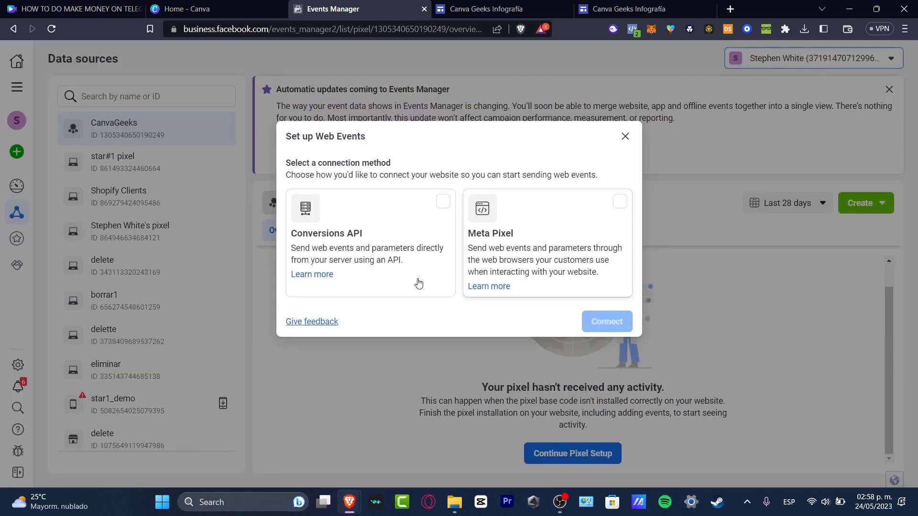
click(625, 136)
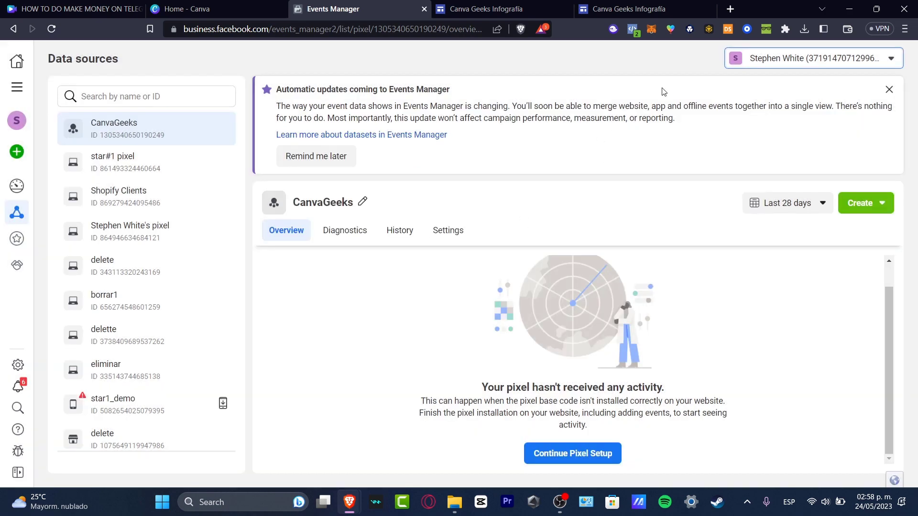
click(730, 8)
Find the Meta Pixel Helper extension page in the Chrome Web Store, then view the live site
click(453, 29)
click(364, 172)
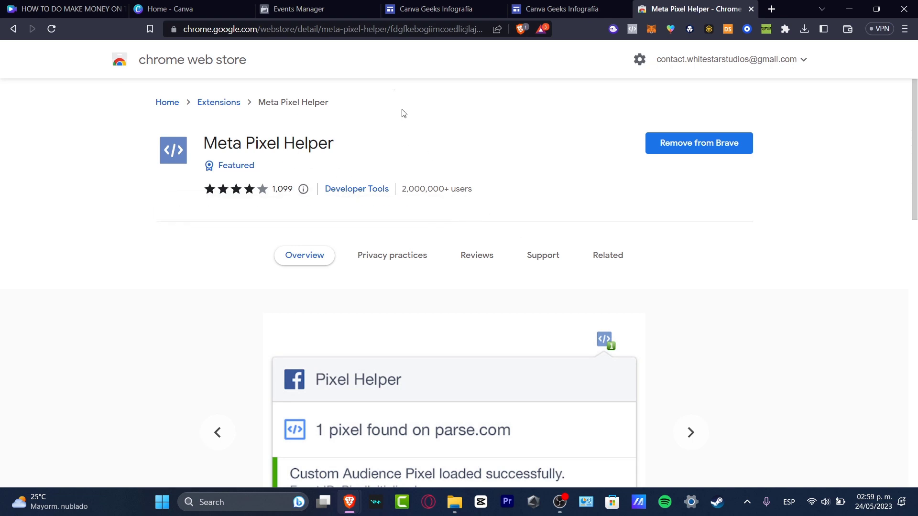
click(561, 8)
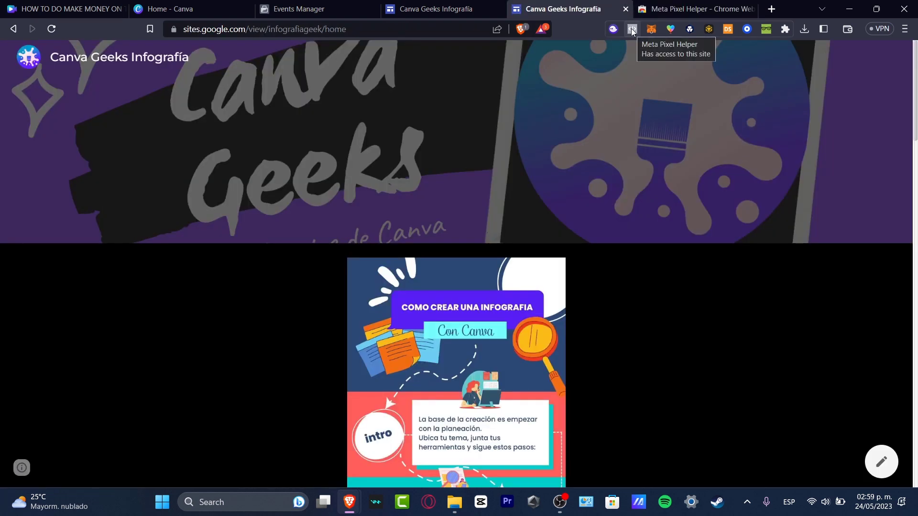
Go through the Google Sites editor tab back to the CanvaGeeks pixel overview
click(436, 9)
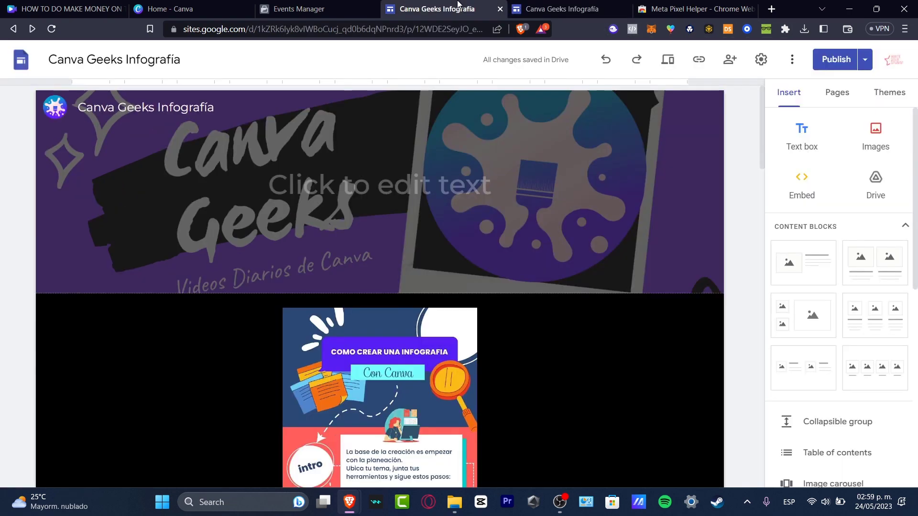
click(328, 8)
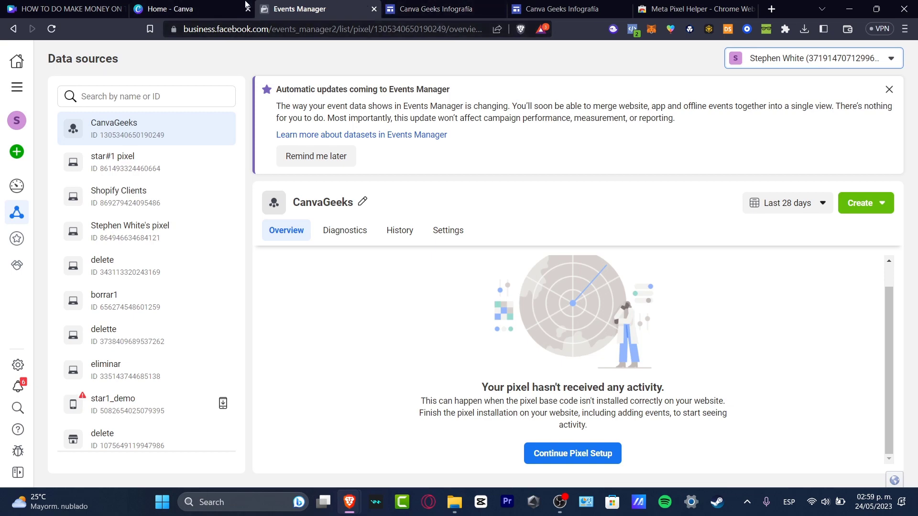
click(533, 5)
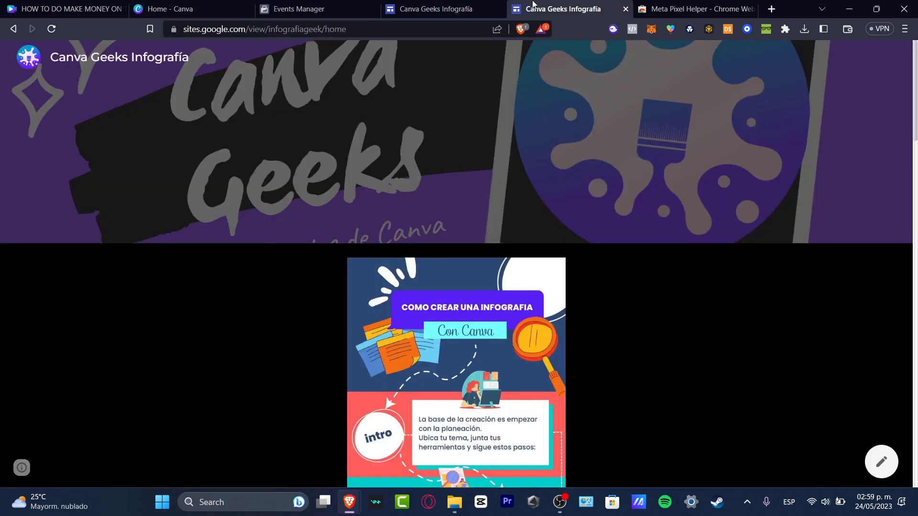
click(333, 6)
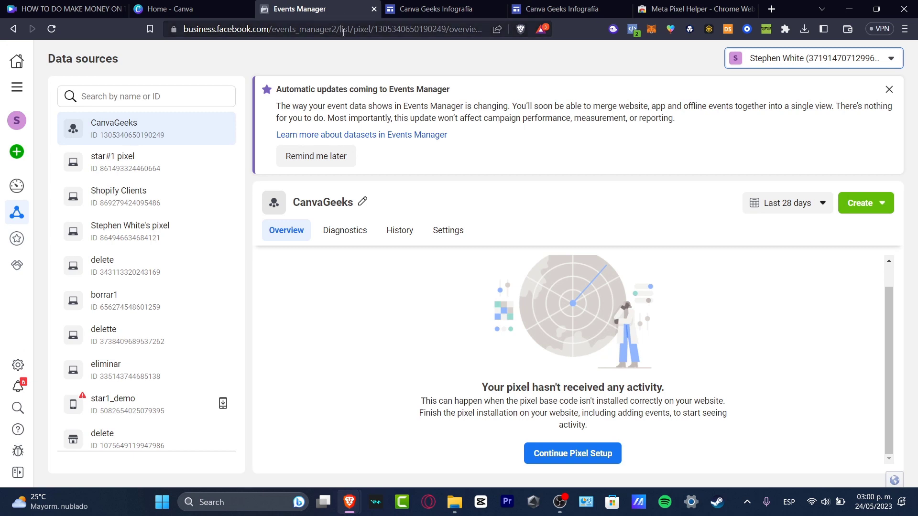